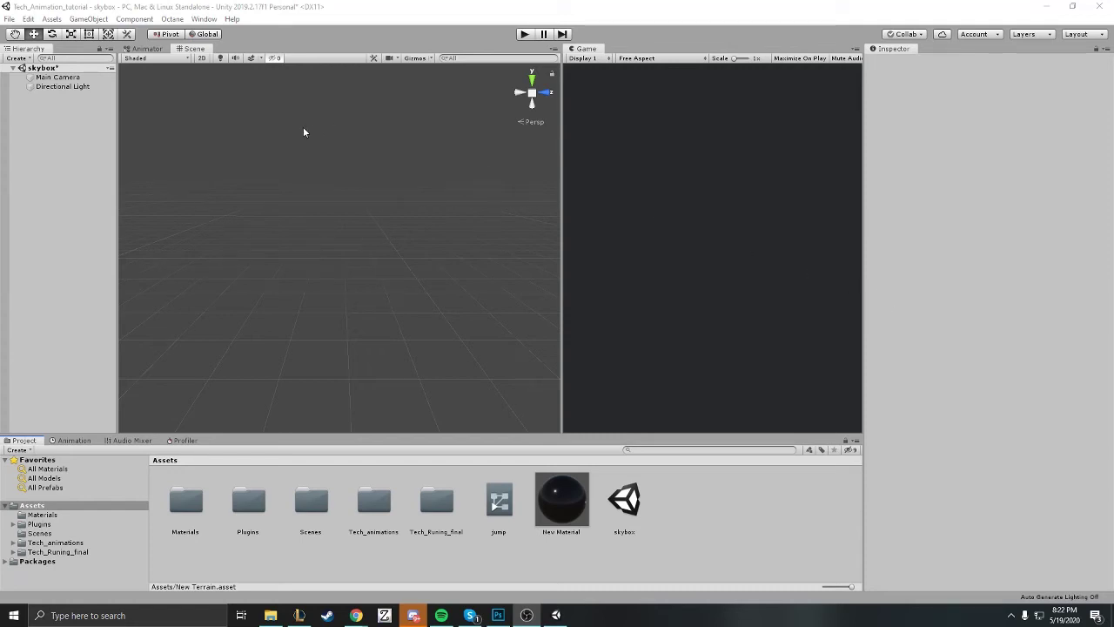
Add a new 3D Terrain object to the skybox scene from the GameObject menu.
left_click(87, 19)
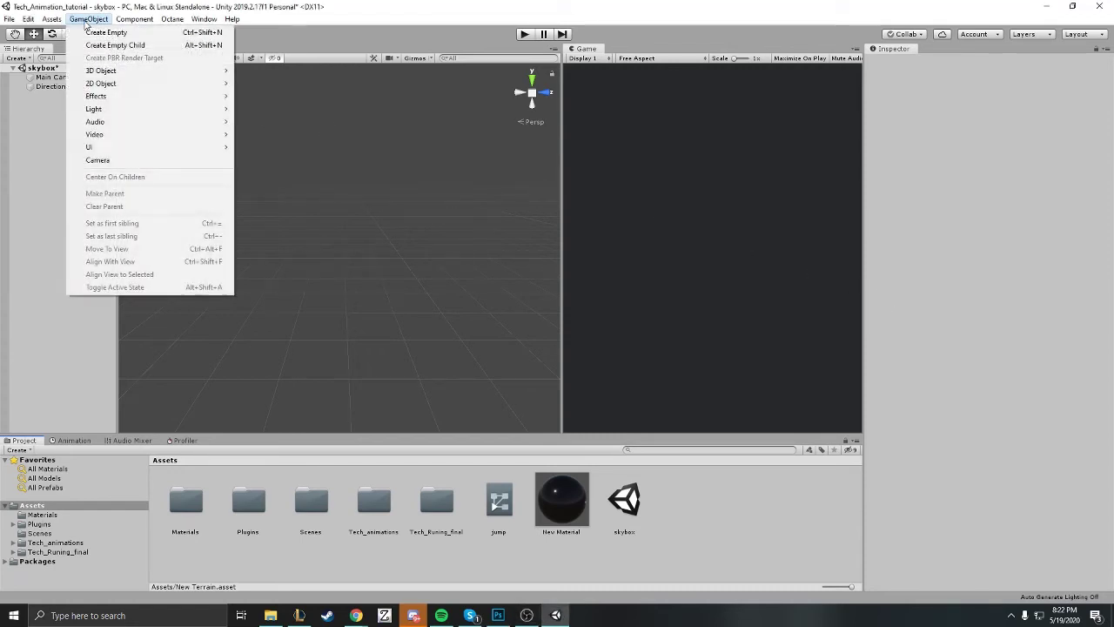
mouse_move(101, 70)
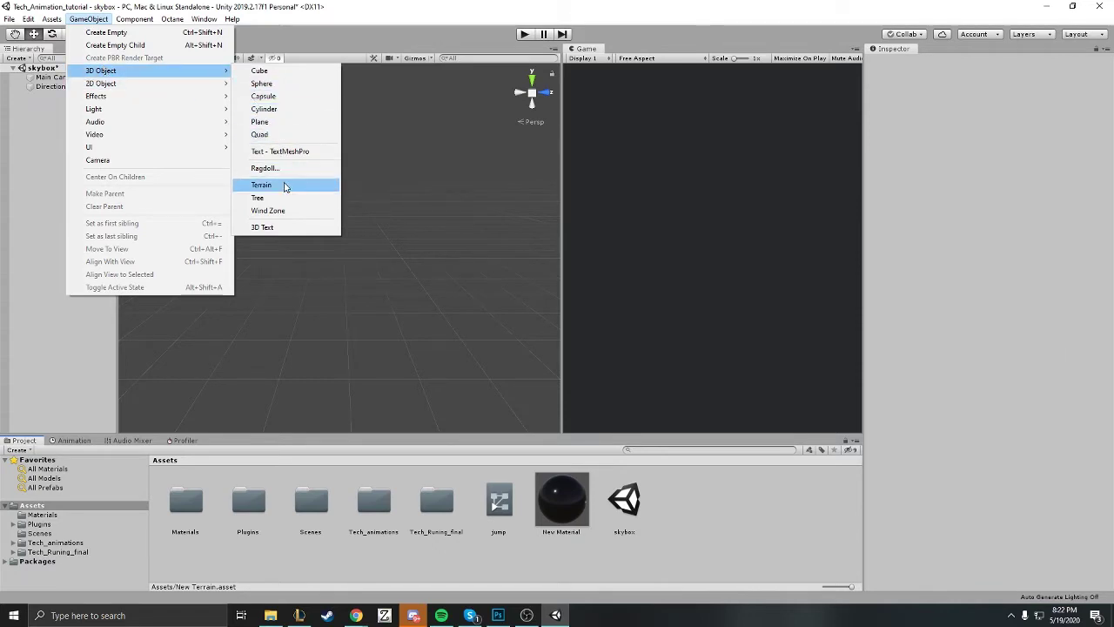
left_click(262, 184)
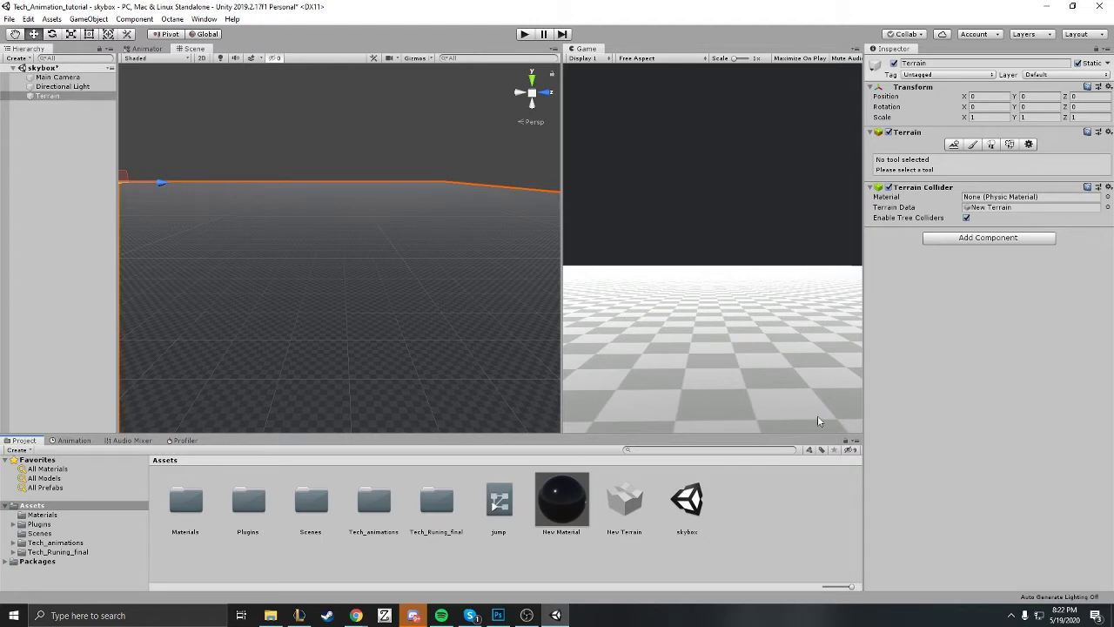
Import grid.png from the SynthwaveSkybox folder into Assets.
right_click(771, 507)
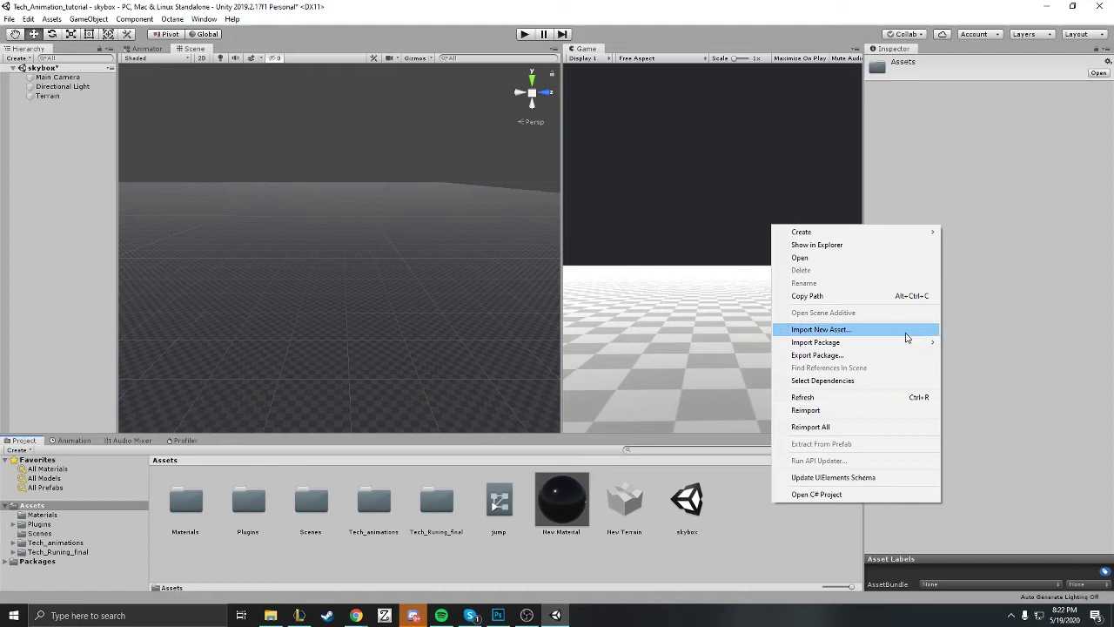
left_click(907, 332)
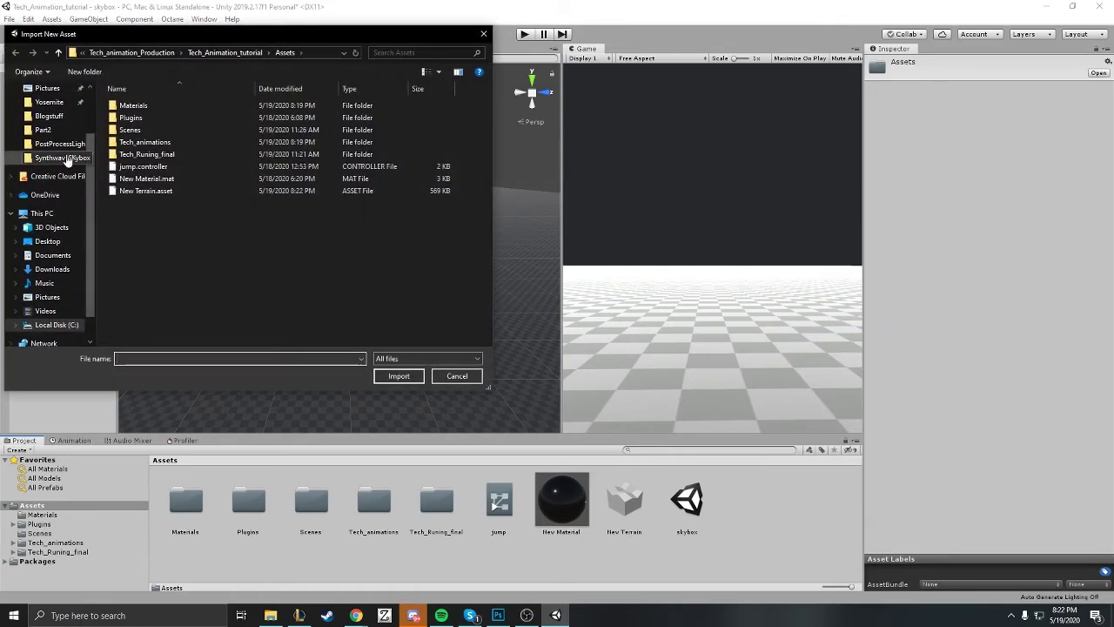
left_click(67, 160)
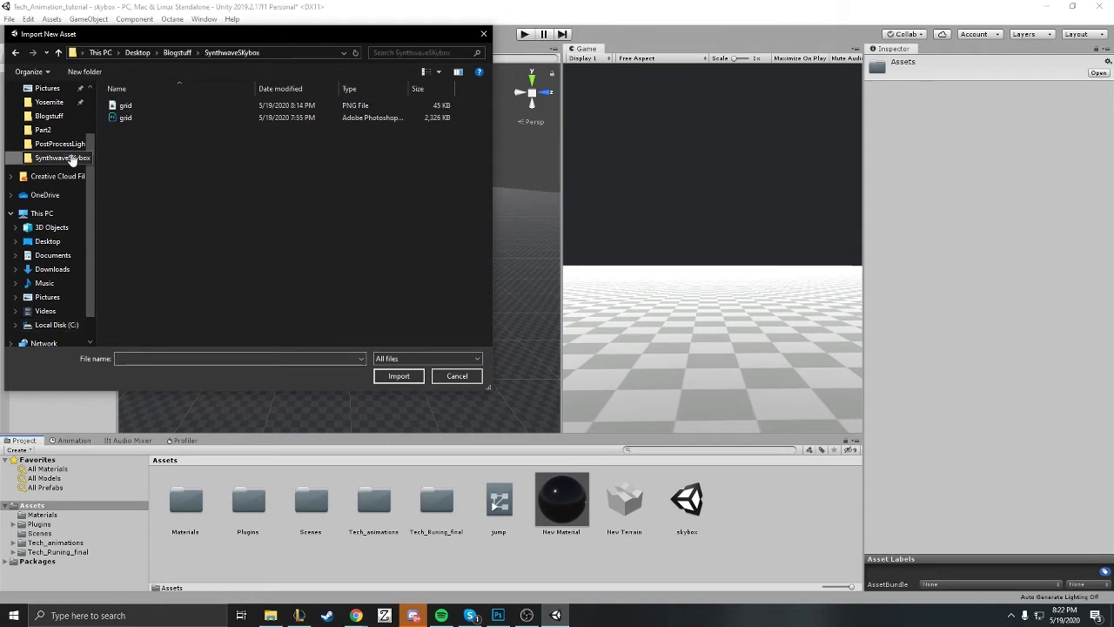
left_click(144, 104)
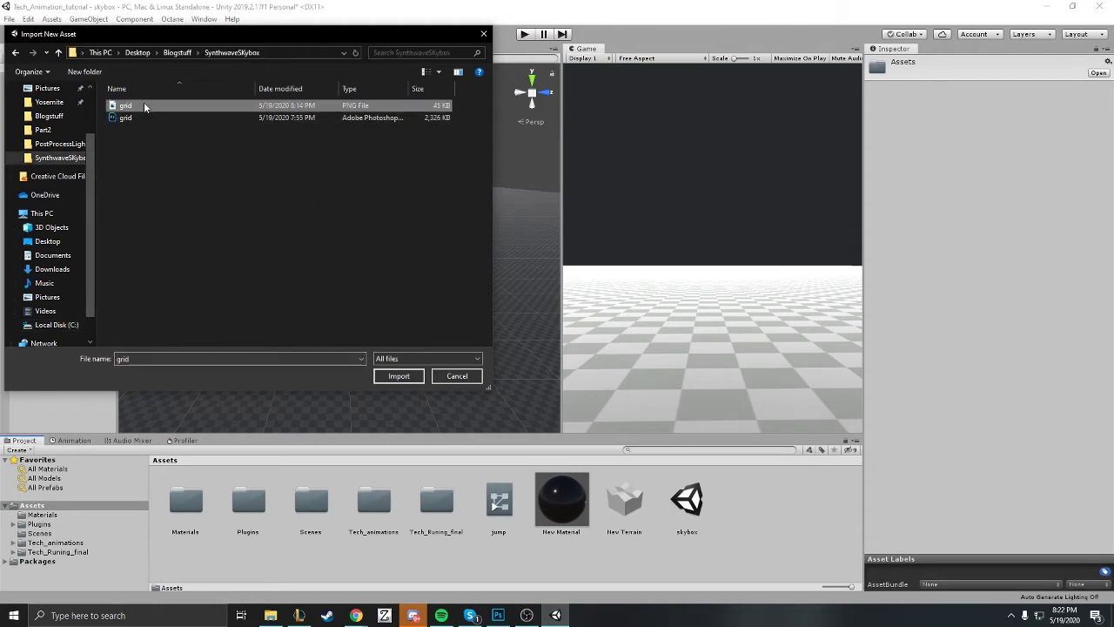
double_click(144, 106)
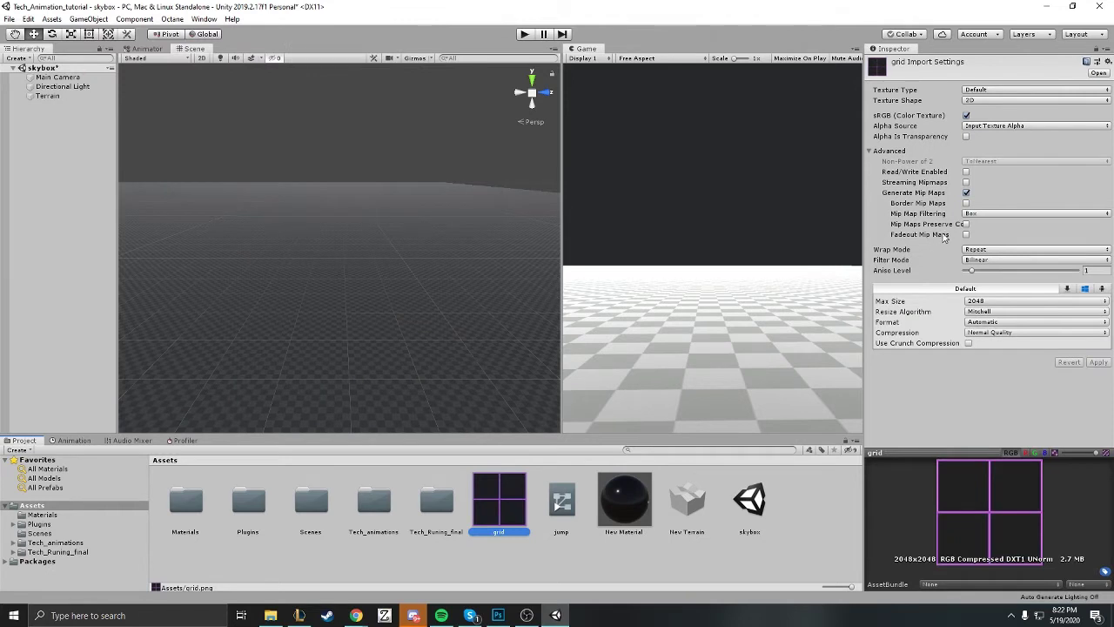
Set the grid texture's compression to High Quality and apply it.
left_click(985, 333)
left_click(1044, 380)
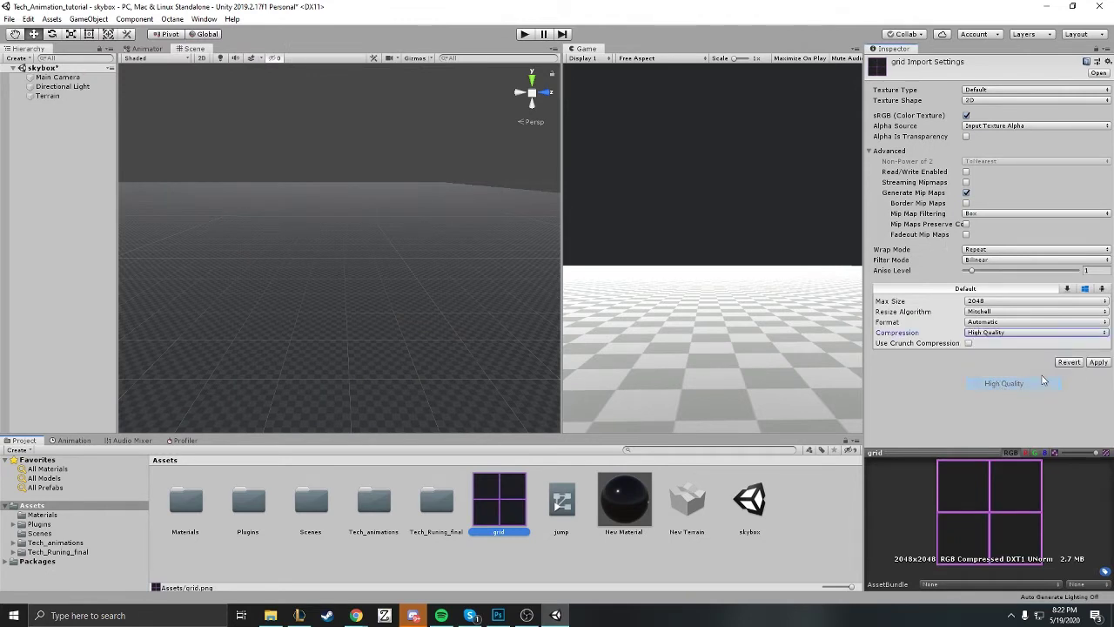
left_click(1098, 362)
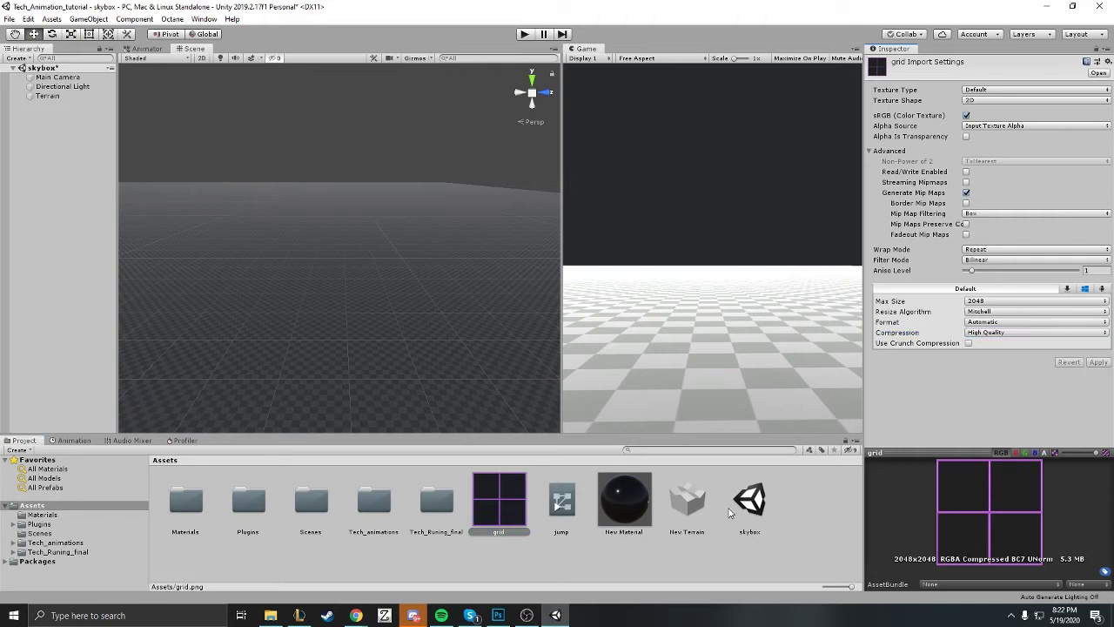
Create a new terrain layer using the grid texture in Paint Texture mode.
left_click(503, 397)
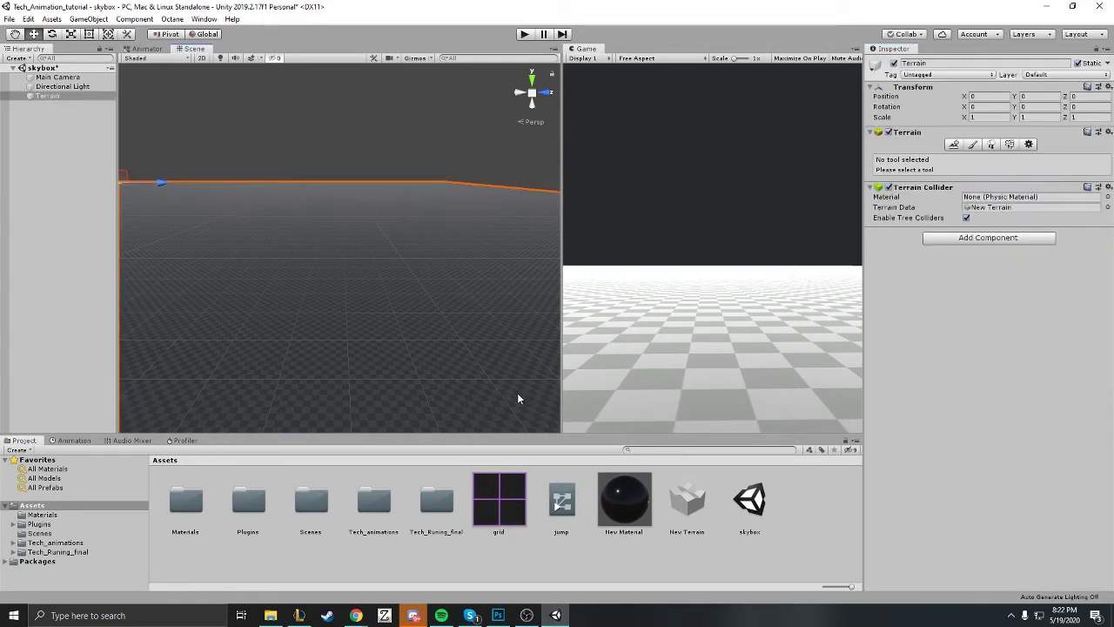
left_click(973, 145)
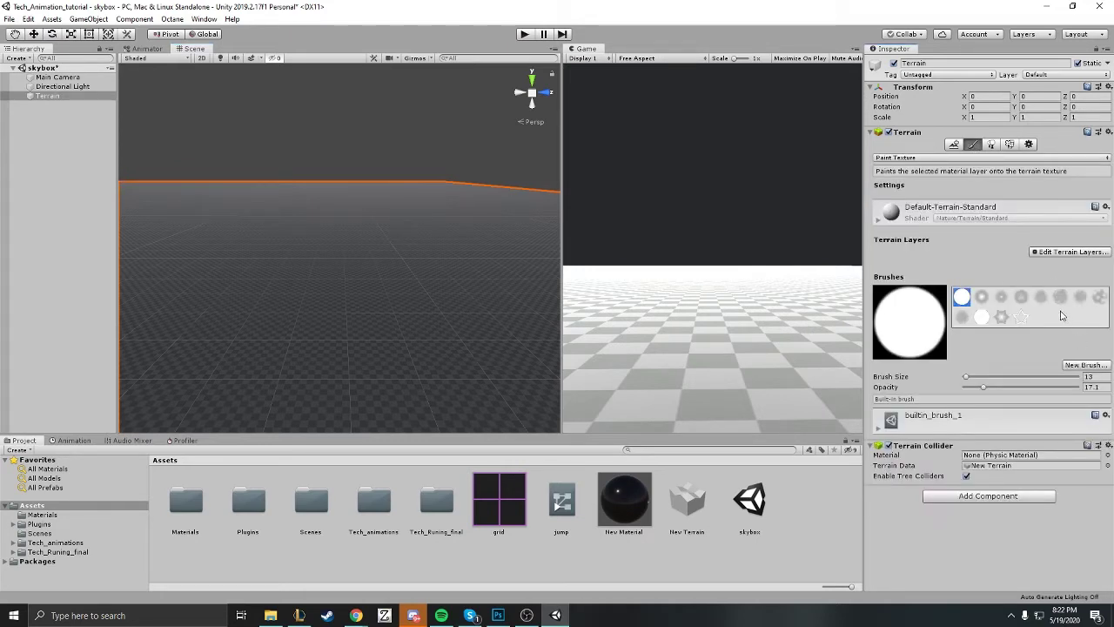
left_click(1053, 253)
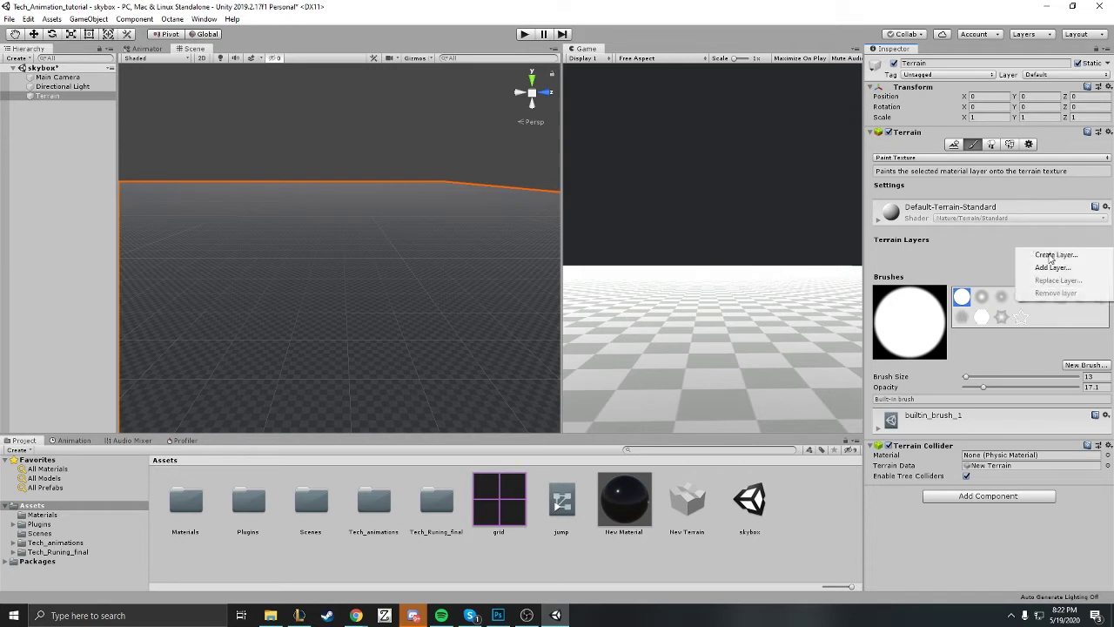
left_click(1055, 255)
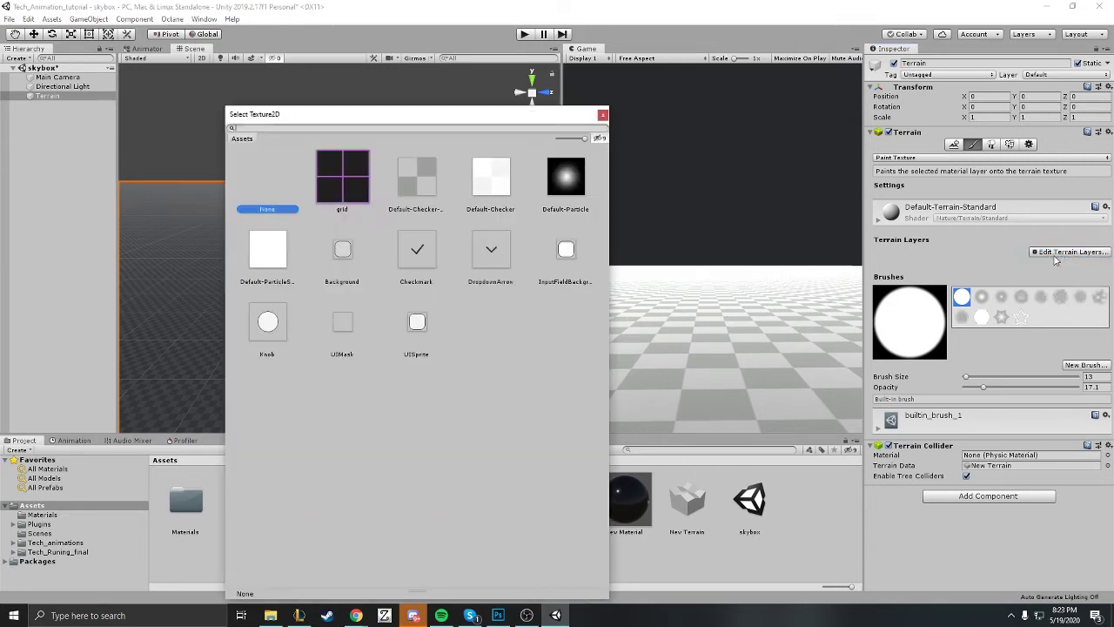
left_click(357, 190)
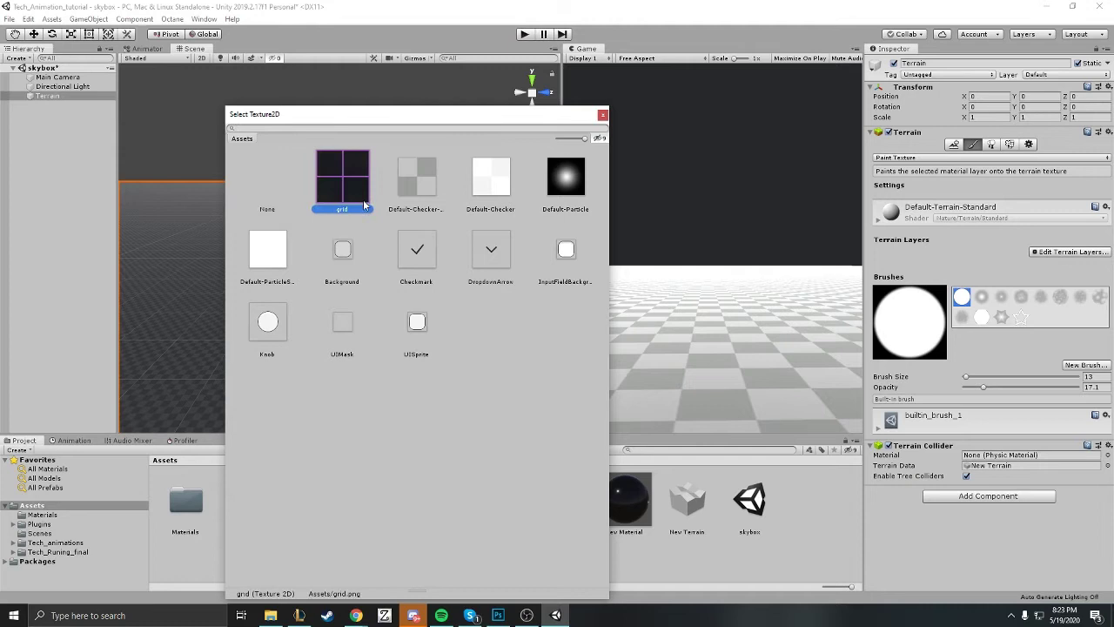
double_click(364, 193)
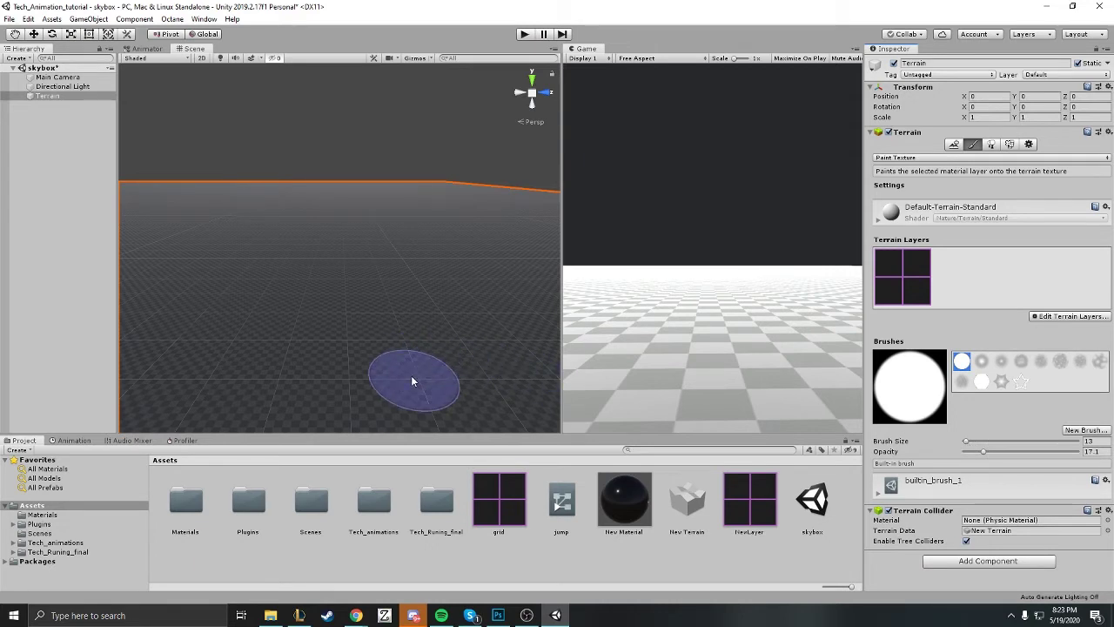
Set the paint brush size to 249 and opacity to about 75.
left_click(995, 441)
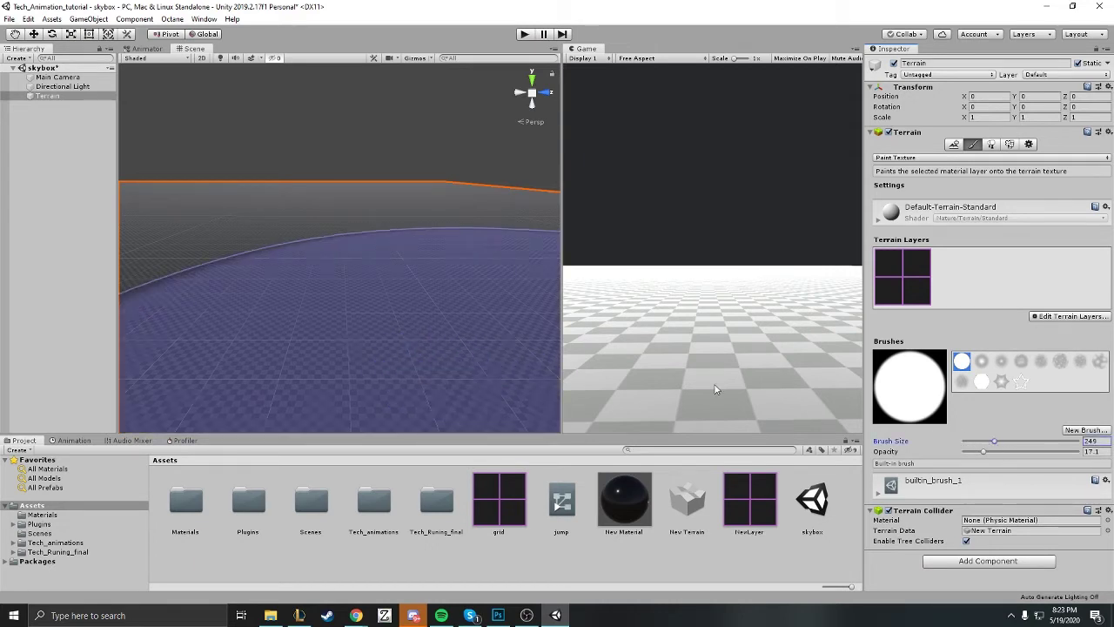
left_click_drag(984, 451, 1050, 451)
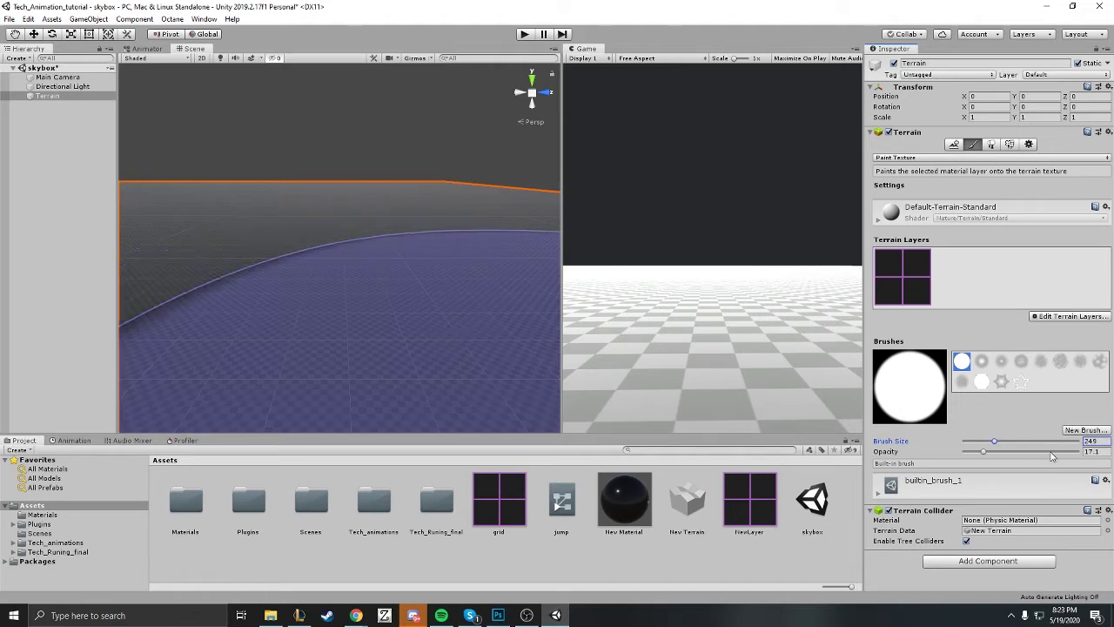
left_click_drag(343, 269, 487, 204, "alt")
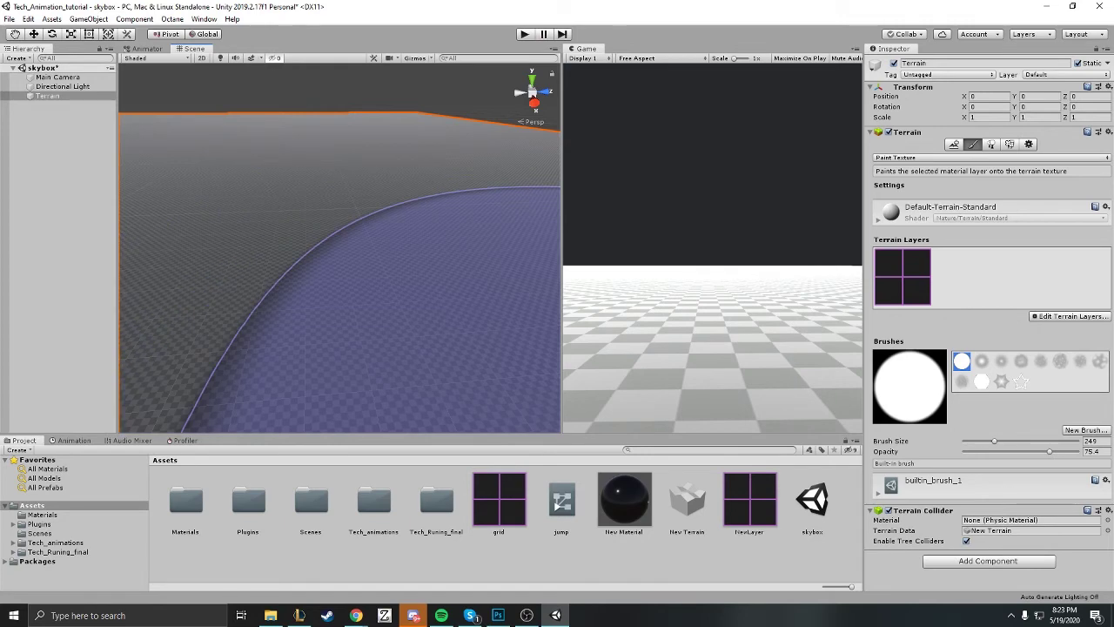
Paint the grid NewLayer over the near, far and remaining grey terrain areas.
left_click(902, 276)
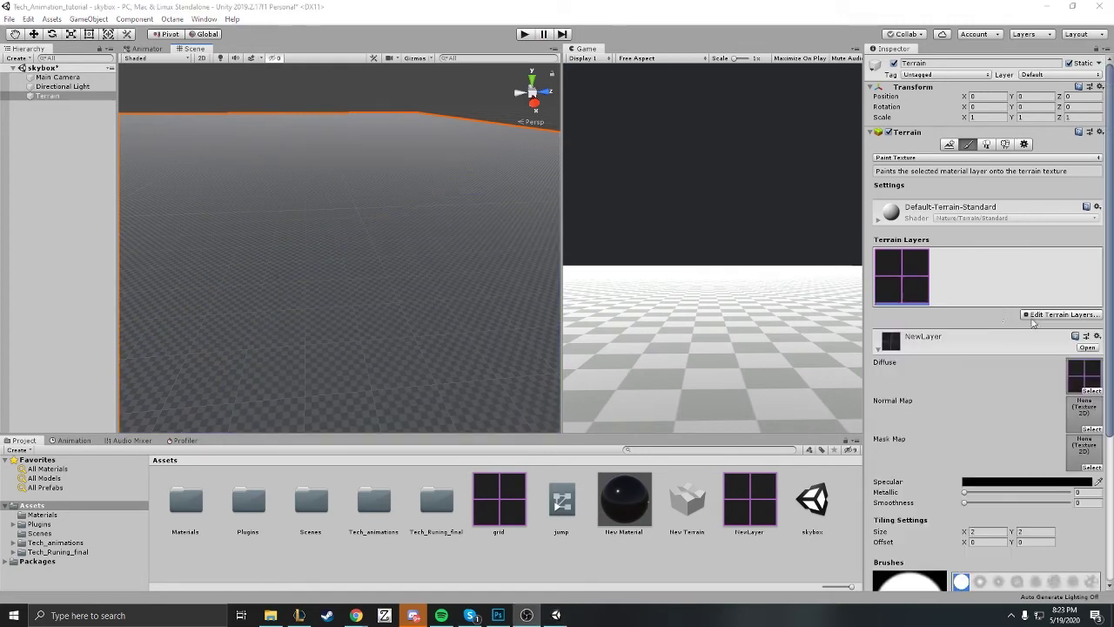
left_click(879, 349)
left_click(879, 349)
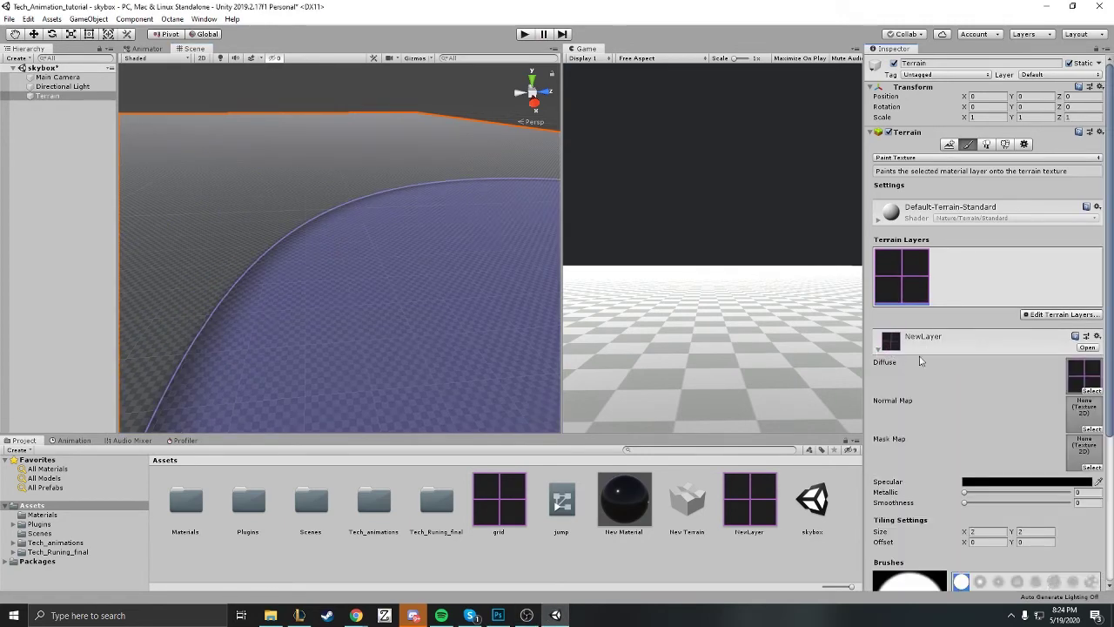
scroll(1012, 424, "down", 3)
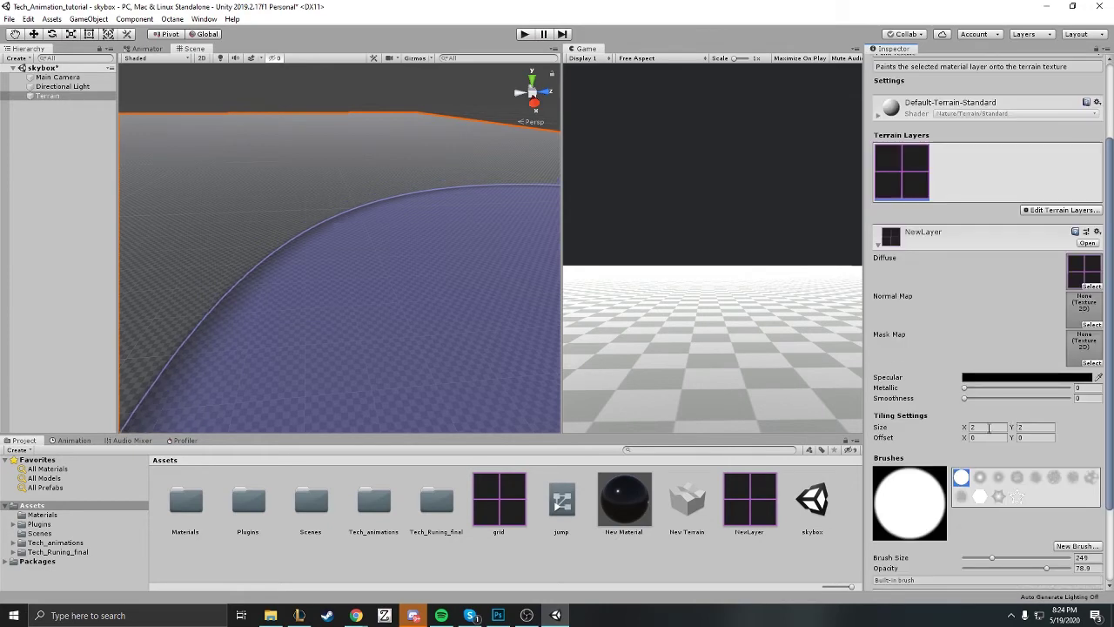
left_click(476, 298)
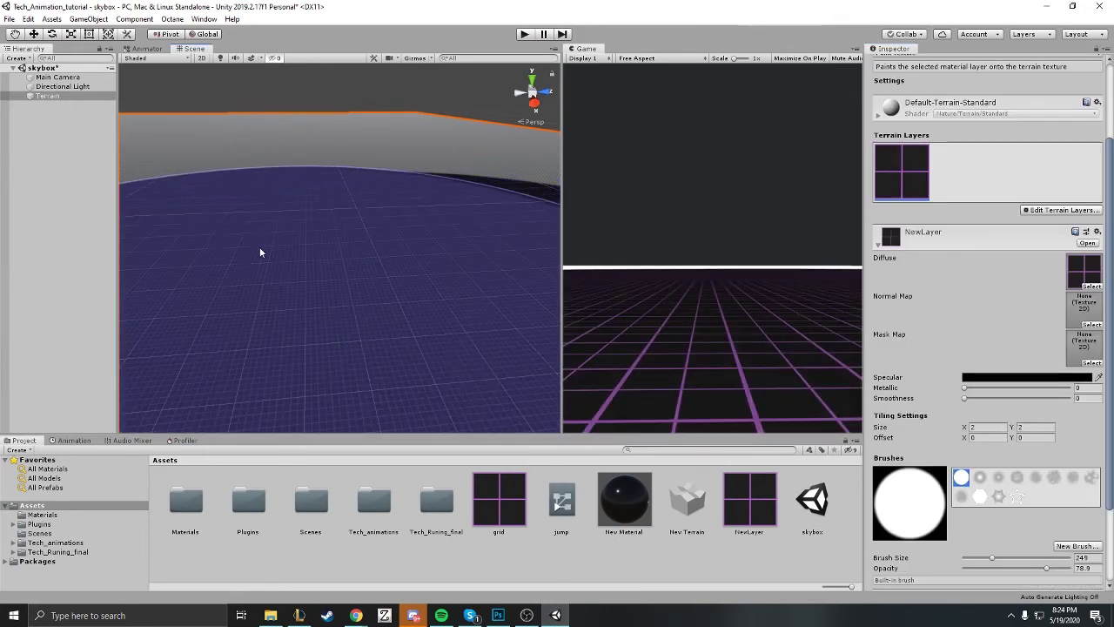
mouse_move(411, 144)
left_mouse_down()
mouse_move(270, 114)
mouse_move(163, 168)
mouse_move(184, 122)
mouse_move(323, 127)
mouse_move(438, 110)
mouse_move(496, 136)
left_mouse_up()
scroll(289, 229, "down", 2)
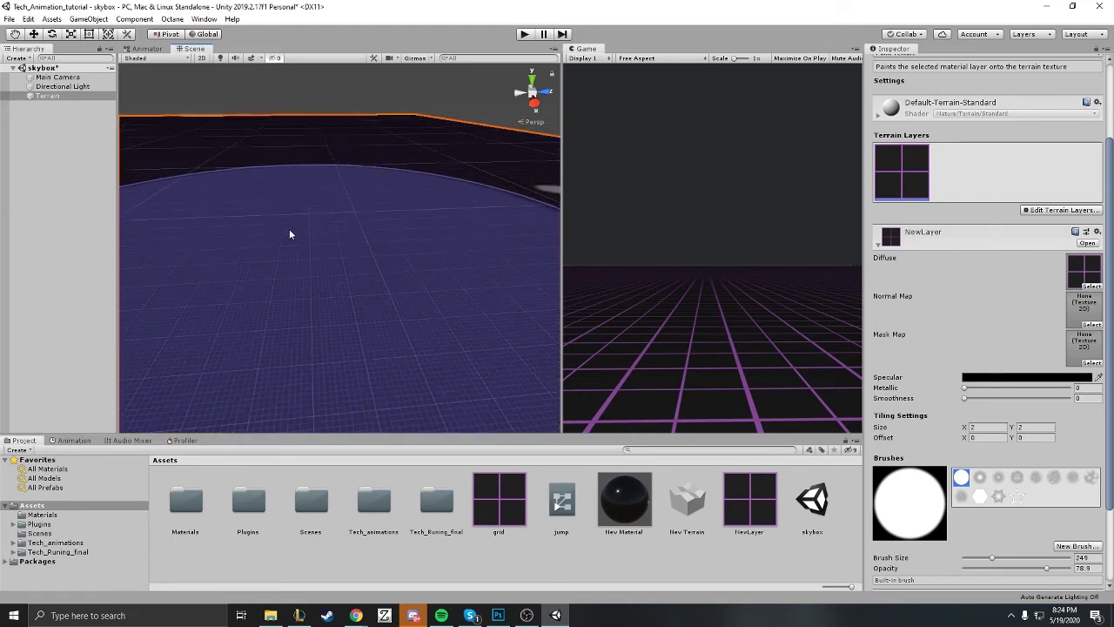
scroll(323, 280, "down", 6)
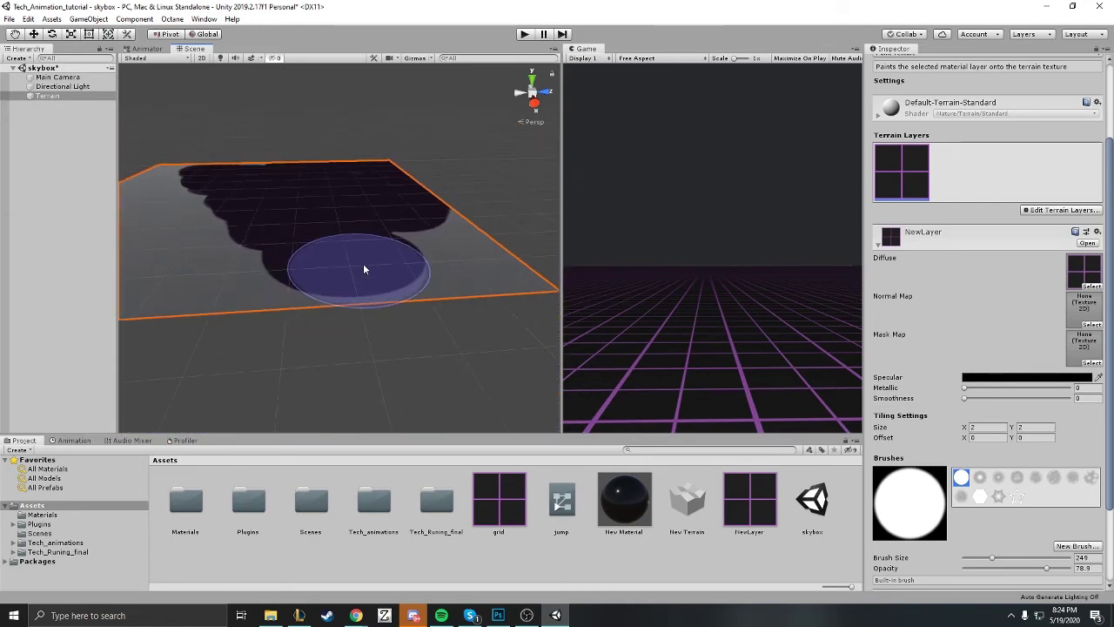
mouse_move(492, 271)
left_mouse_down()
mouse_move(452, 210)
mouse_move(403, 239)
mouse_move(159, 271)
mouse_move(179, 155)
mouse_move(199, 166)
mouse_move(215, 218)
mouse_move(273, 200)
left_mouse_up()
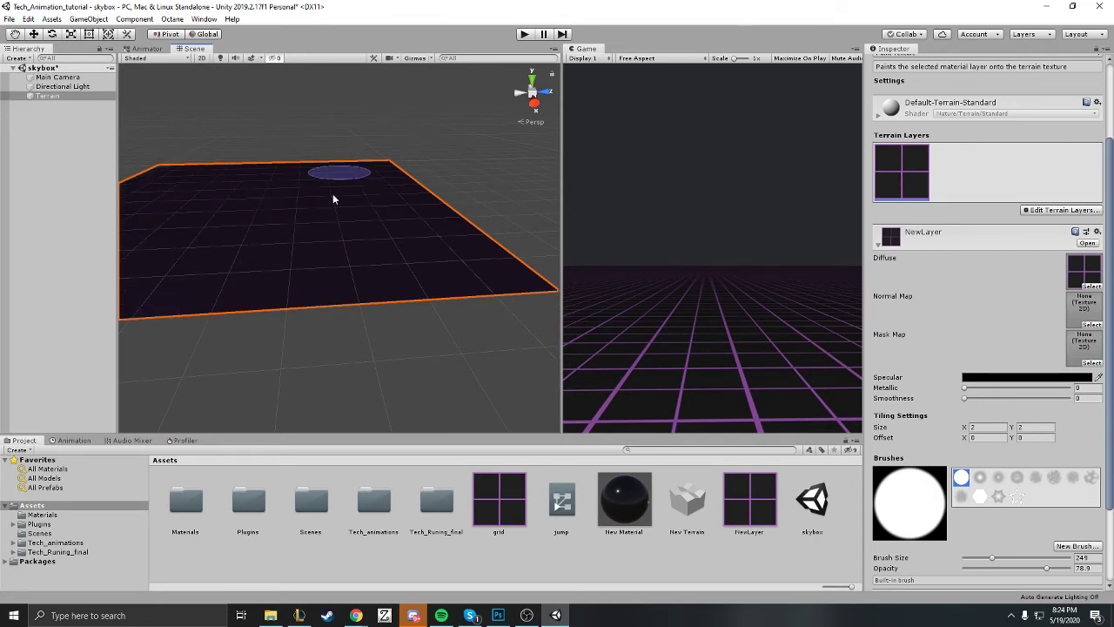
scroll(275, 273, "up", 5)
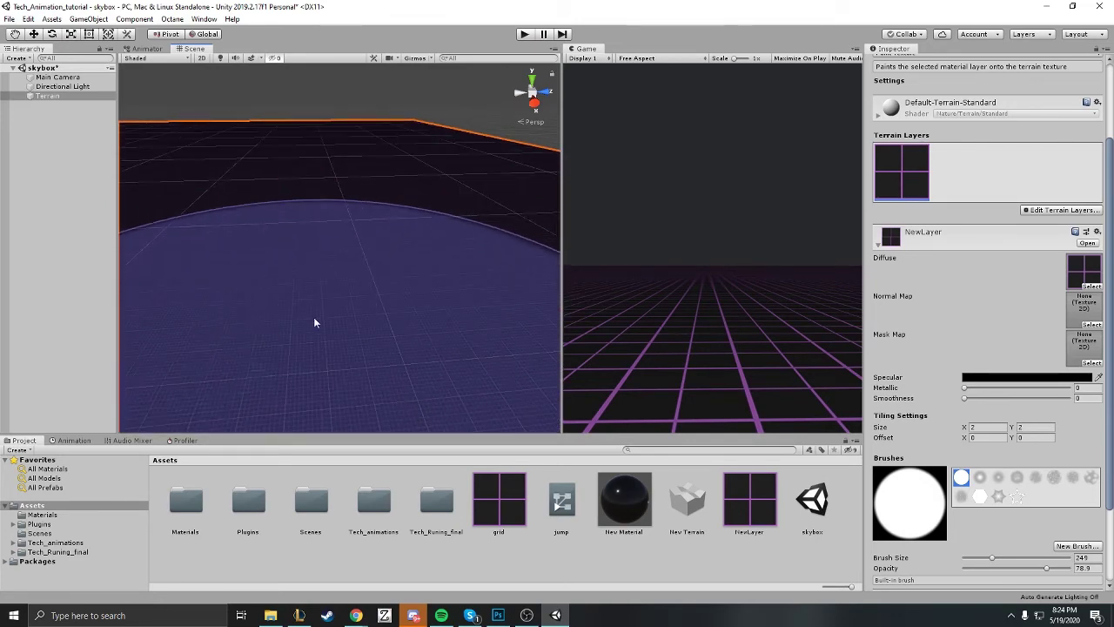
left_click(993, 430)
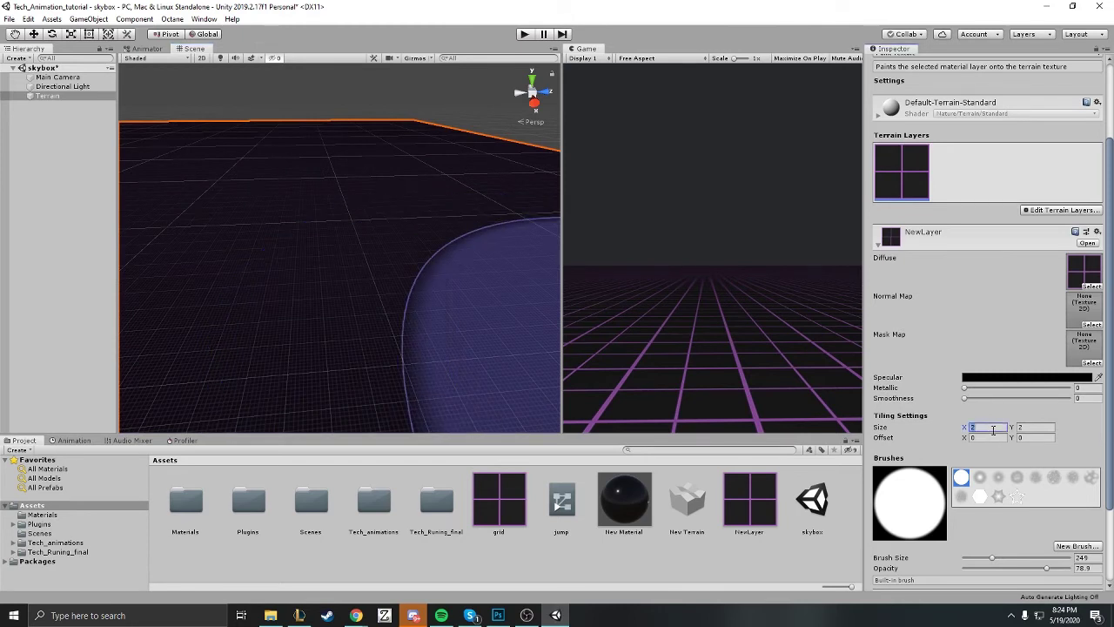
type("6")
left_click(1033, 427)
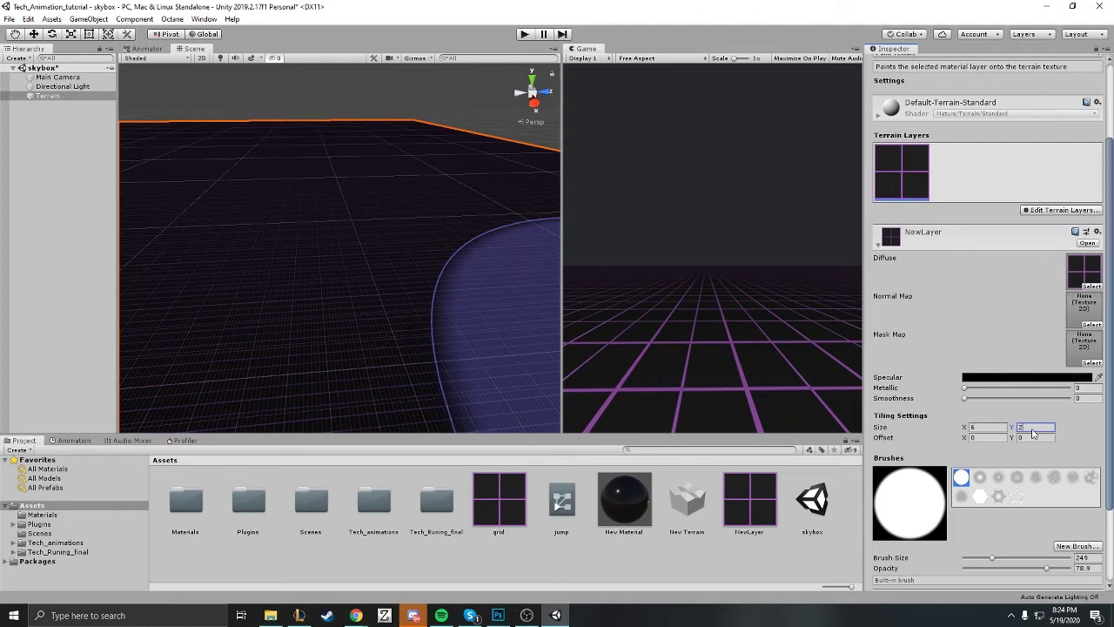
type("6")
left_click(992, 428)
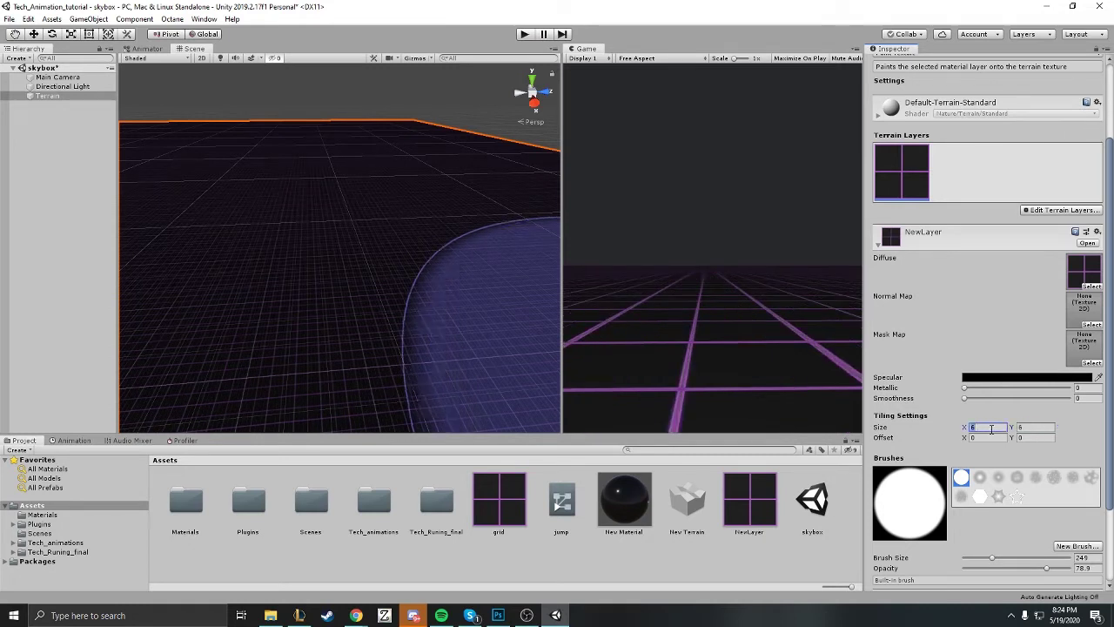
type("4")
key("Tab")
type("4")
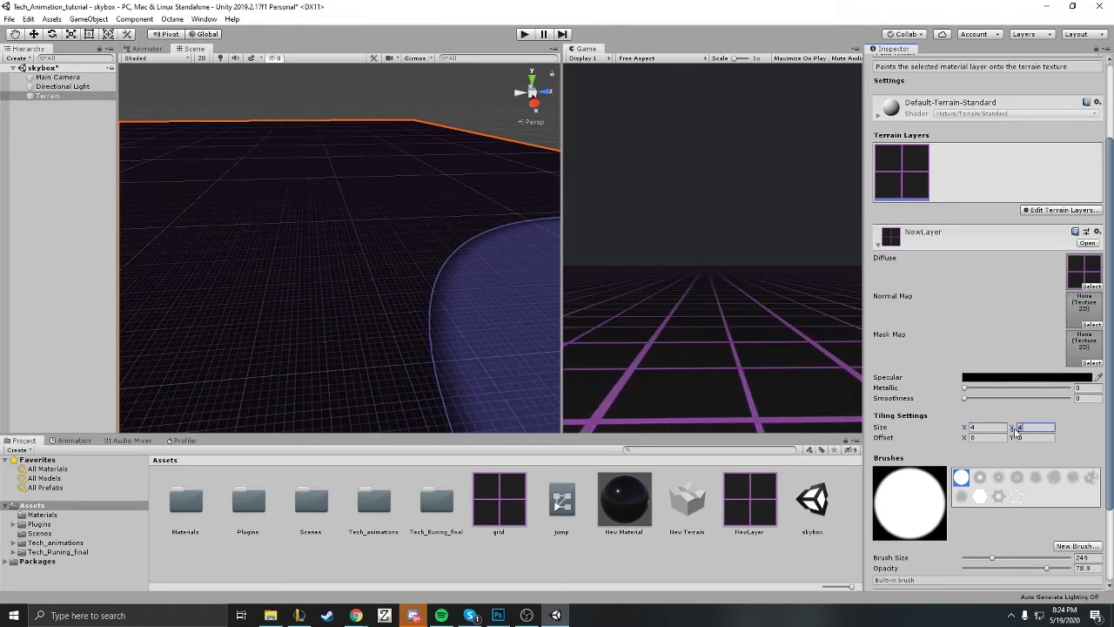
left_click(988, 427)
type("2")
key("Tab")
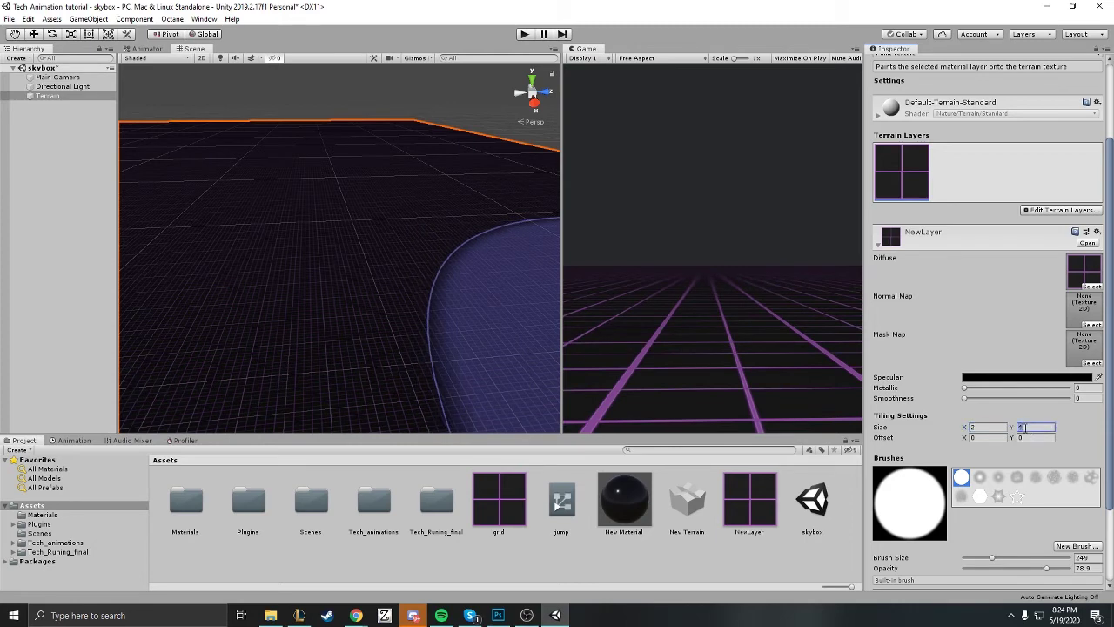
type("2")
left_click(991, 427)
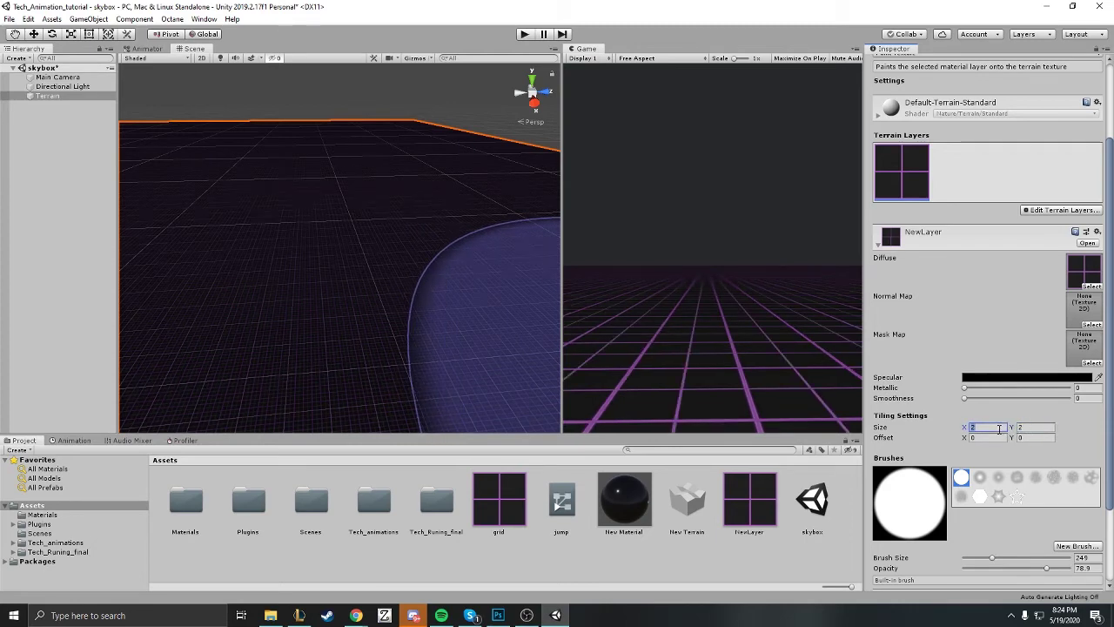
type("1")
left_click(1025, 428)
type("1")
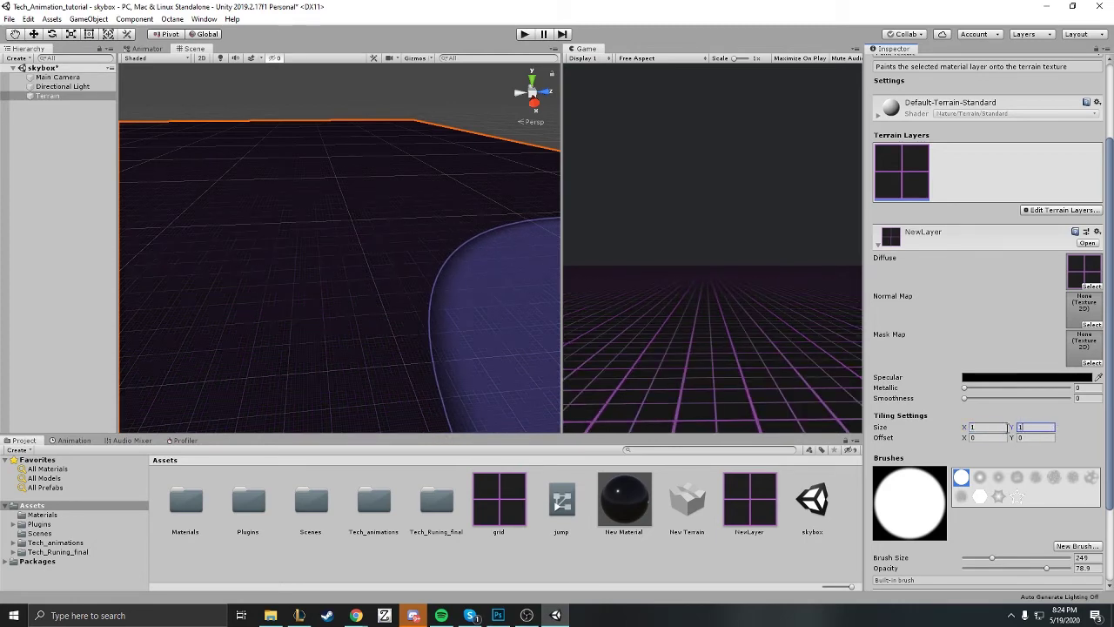
left_click(988, 428)
type("2")
left_click(1031, 427)
type("2")
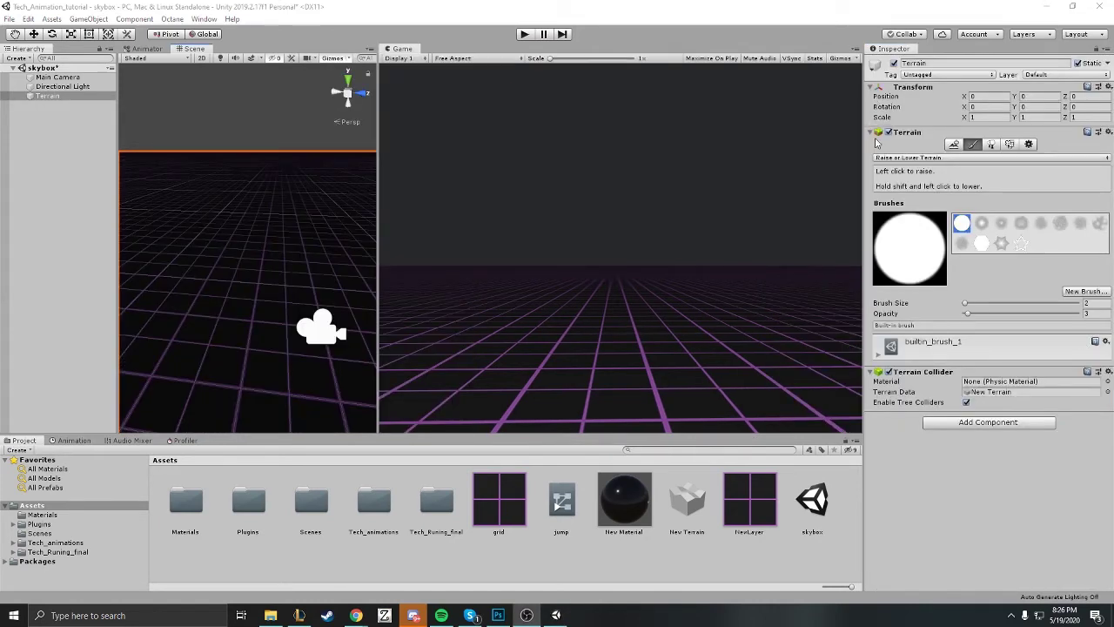
Sculpt jagged hills and peaks along the far horizon with Raise or Lower Terrain.
left_click(886, 159)
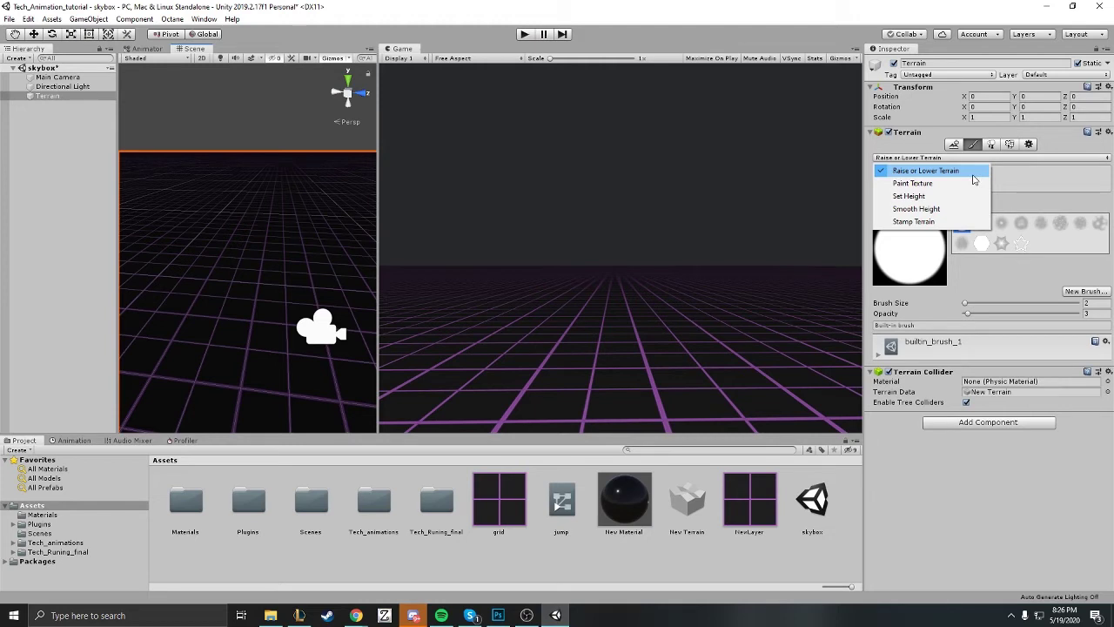
left_click(1049, 185)
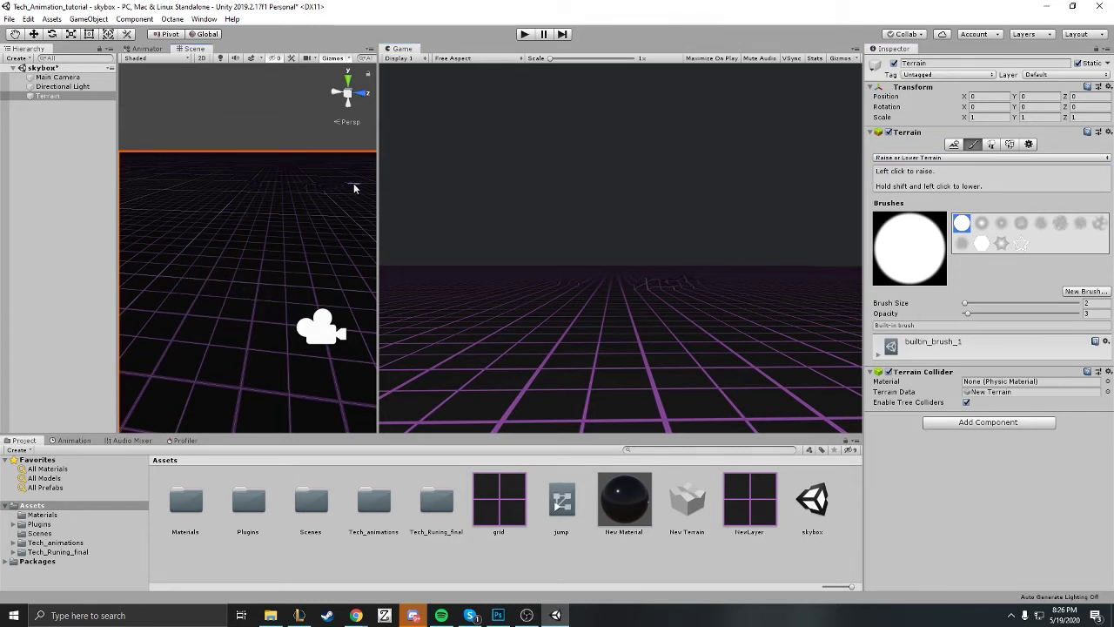
mouse_move(354, 185)
left_mouse_down()
mouse_move(168, 179)
mouse_move(345, 186)
left_mouse_up()
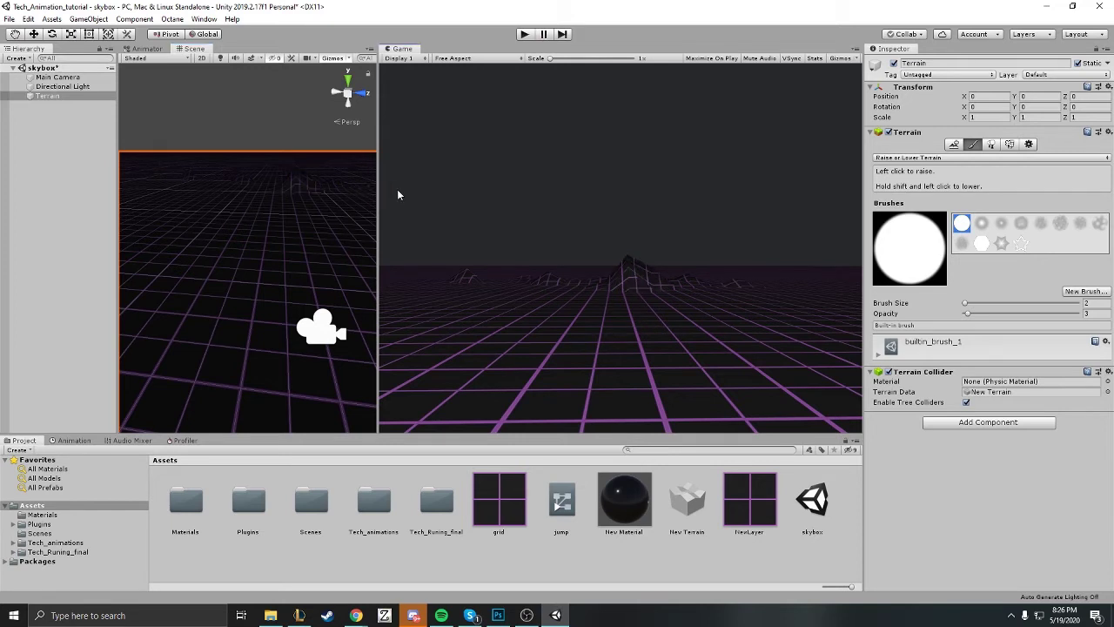
mouse_move(379, 195)
left_mouse_down()
mouse_move(444, 202)
mouse_move(436, 187)
mouse_move(388, 181)
mouse_move(147, 173)
mouse_move(411, 185)
mouse_move(365, 190)
mouse_move(410, 181)
mouse_move(289, 171)
left_mouse_up()
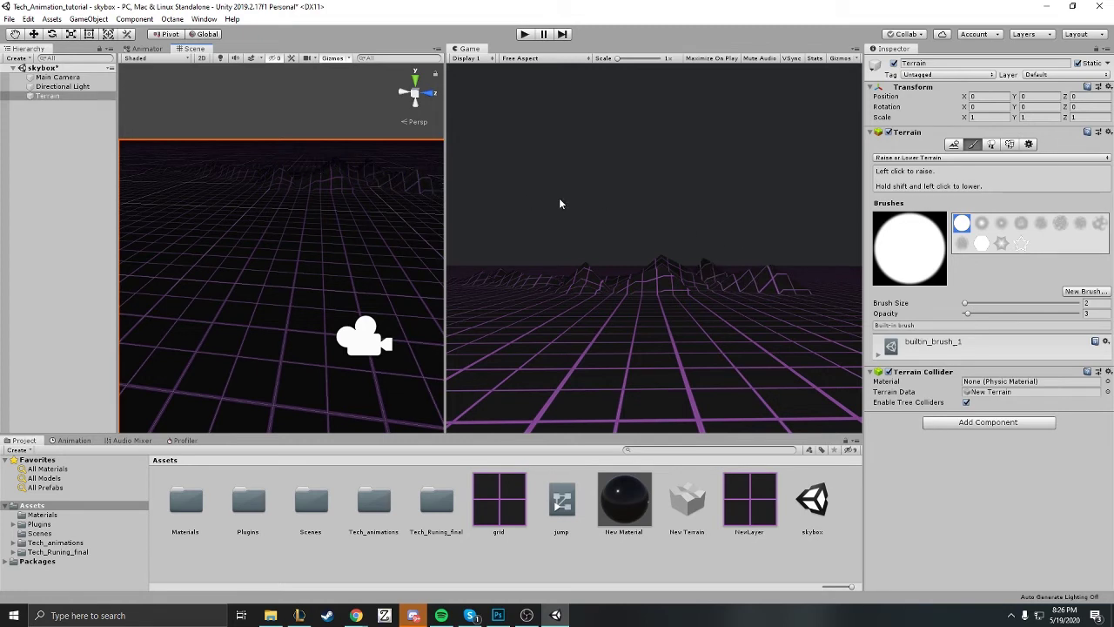
mouse_move(358, 183)
right_mouse_down()
mouse_move(397, 180)
mouse_move(374, 186)
right_mouse_up()
mouse_move(374, 186)
left_mouse_down()
mouse_move(405, 183)
mouse_move(313, 177)
mouse_move(305, 187)
left_mouse_up()
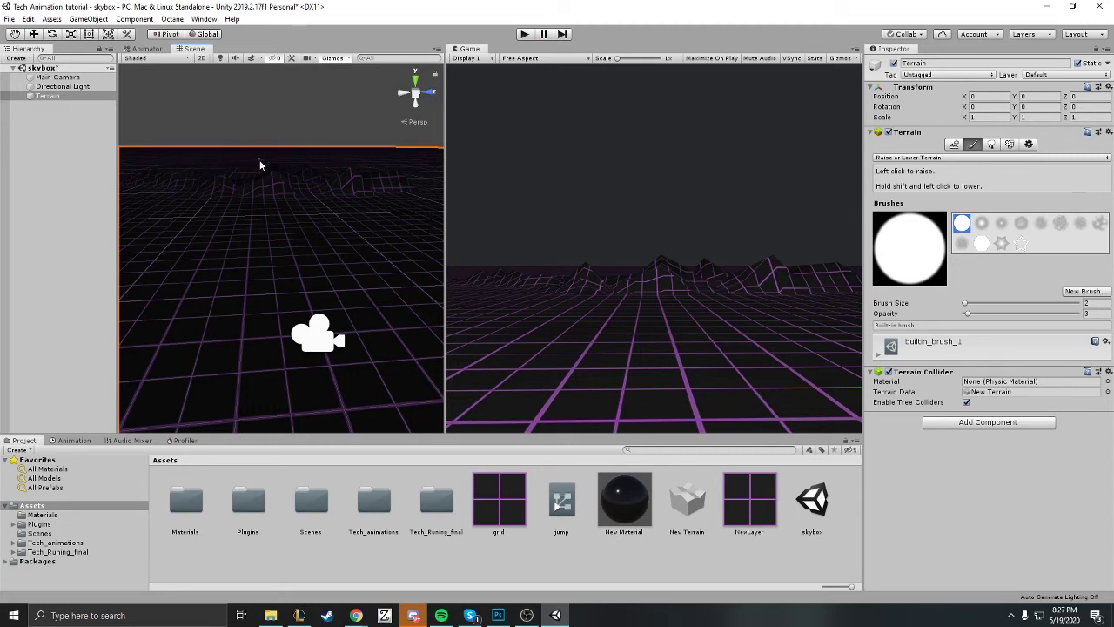
left_click_drag(266, 173, 229, 179)
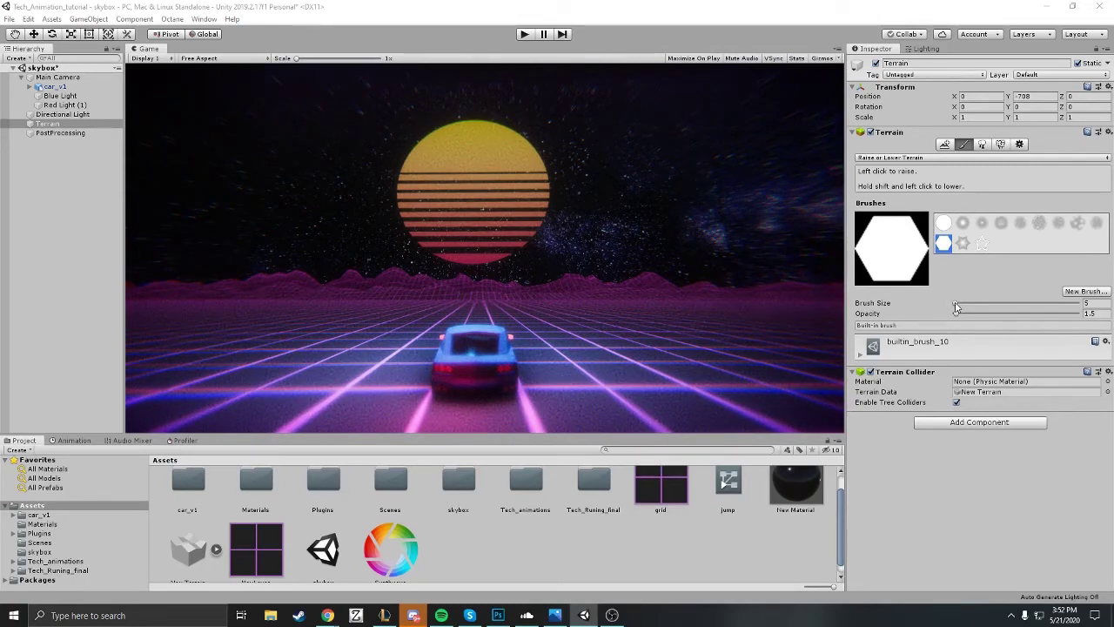
Use brush size 20 to raise big hills beside the sun, then reset to 5.
left_click(1086, 303)
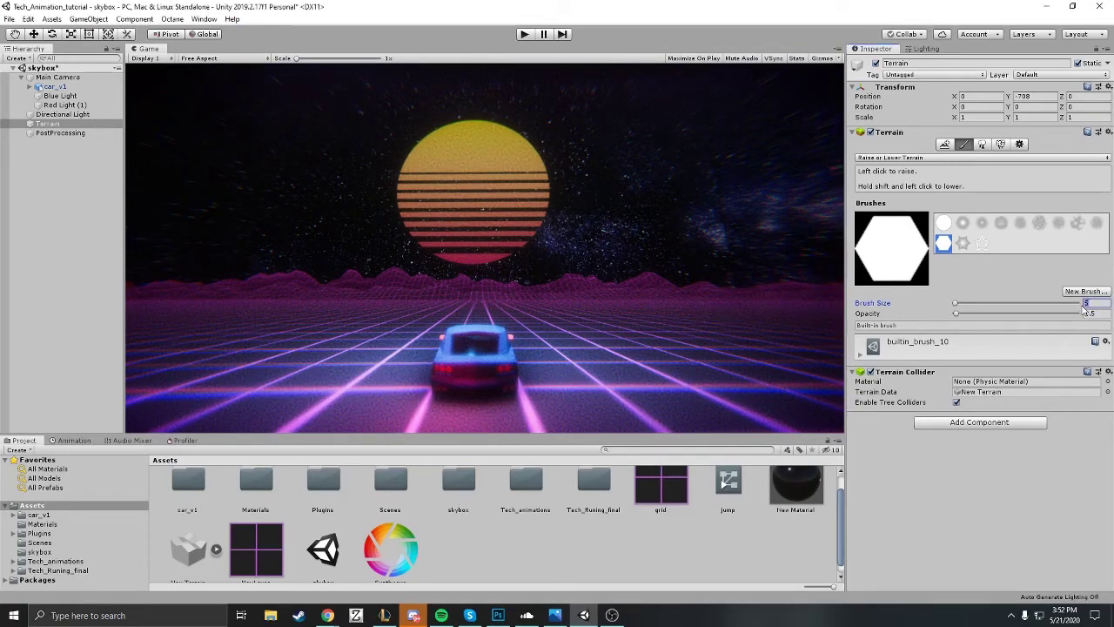
type("20")
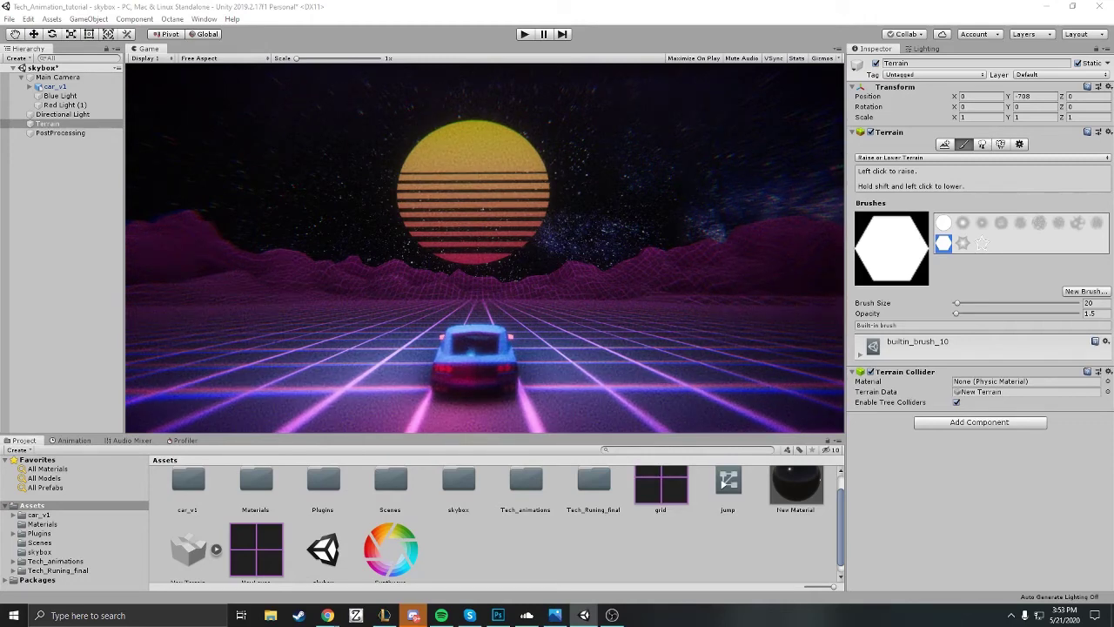
left_click(1088, 303)
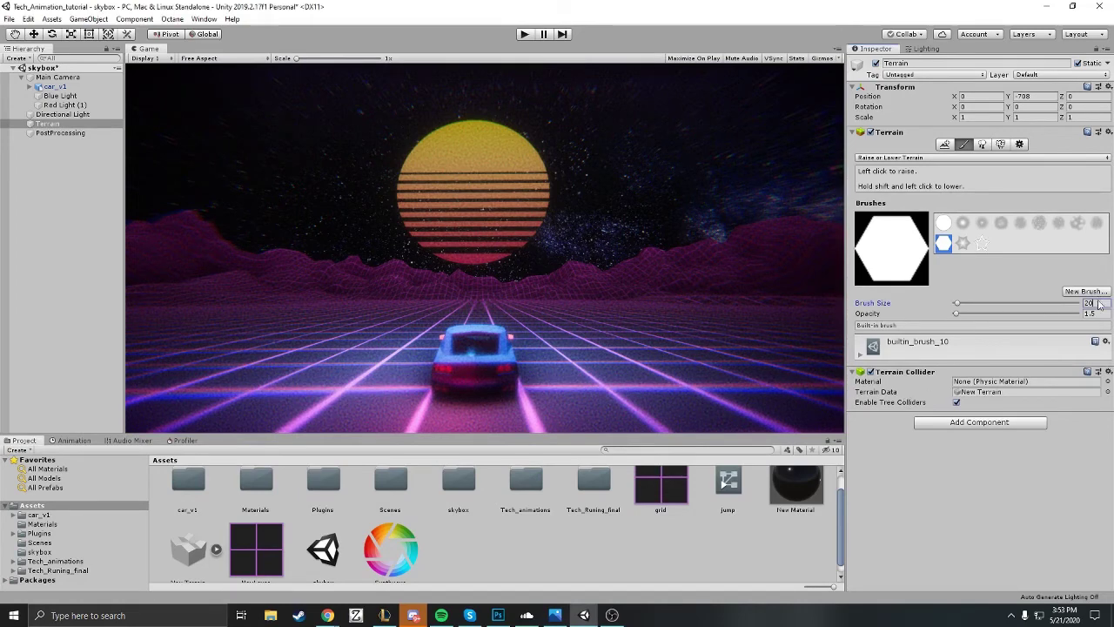
type("5")
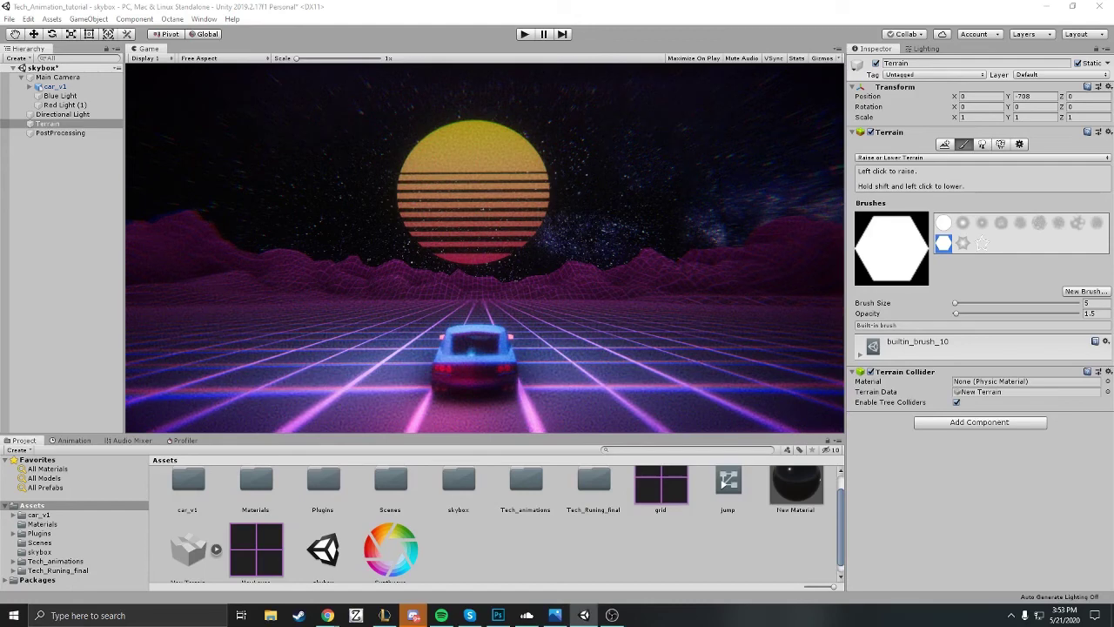
left_click(1094, 302)
type("1")
left_click(1098, 302)
type("5")
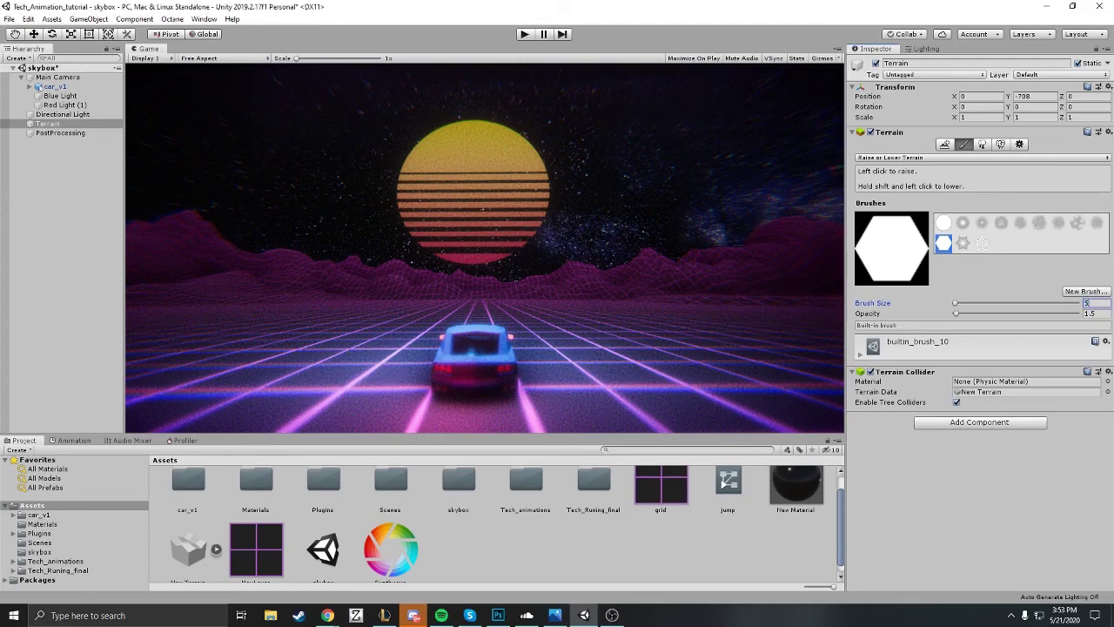